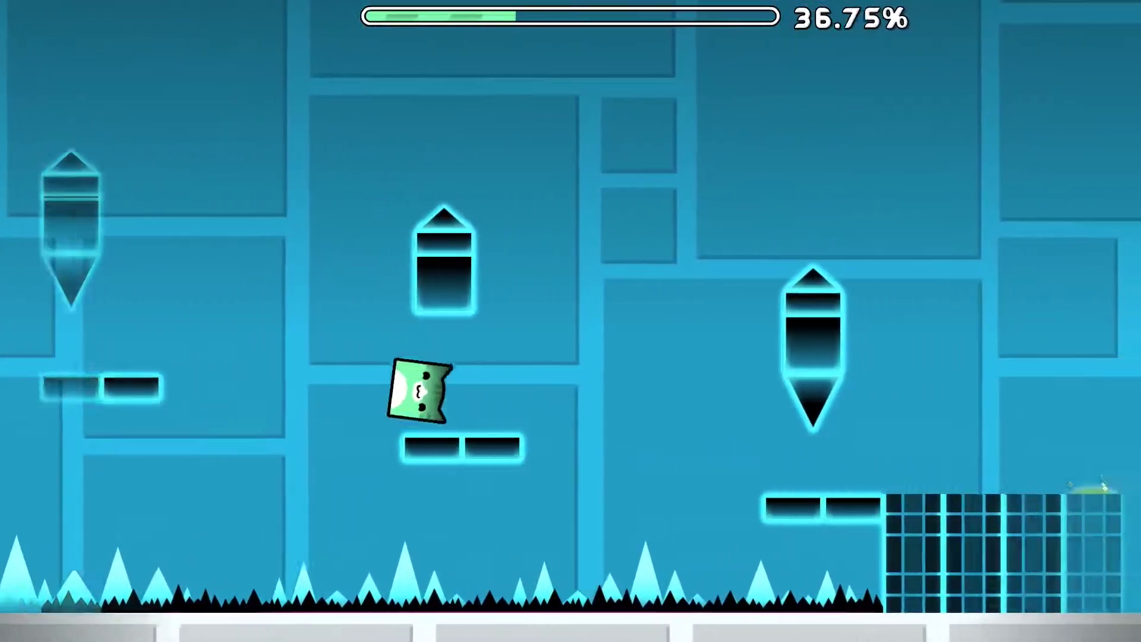
click(571, 356)
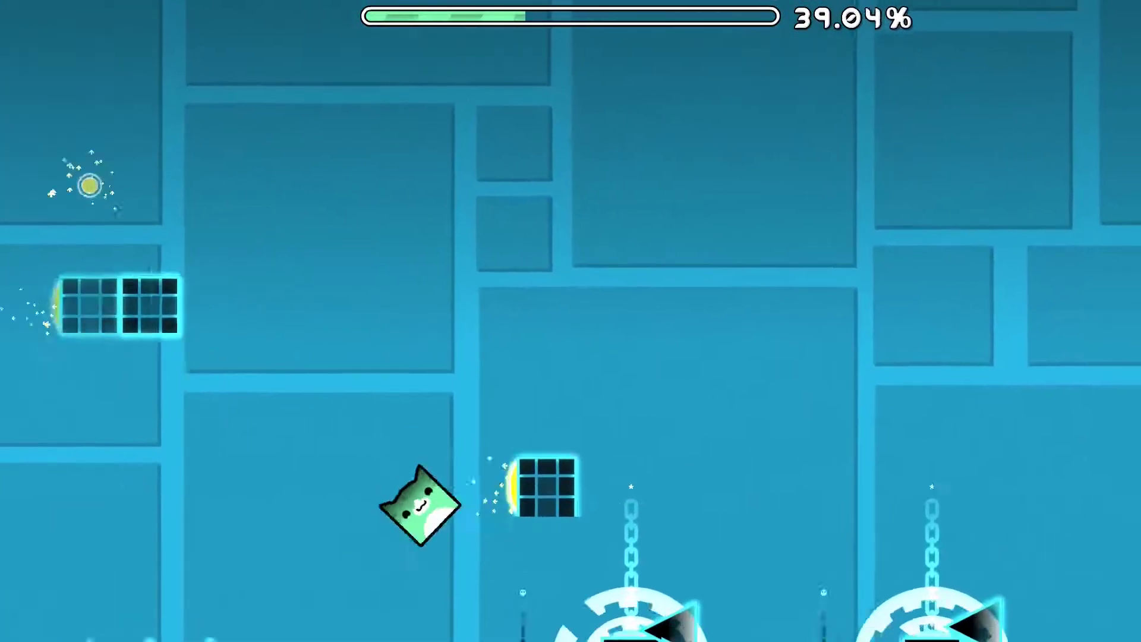
click(571, 358)
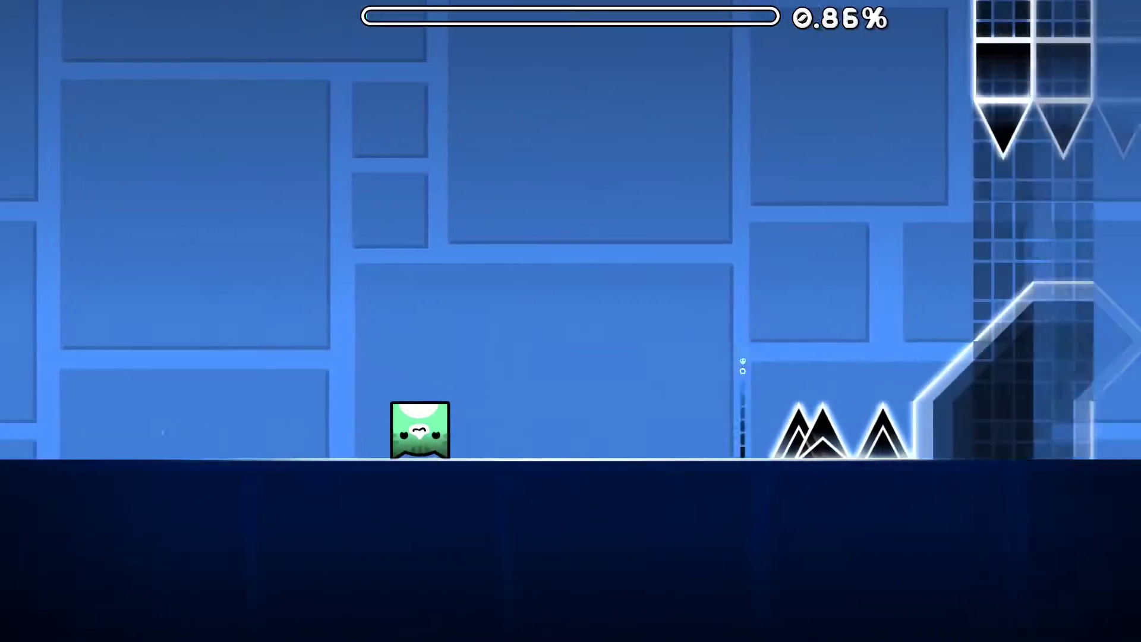
click(571, 357)
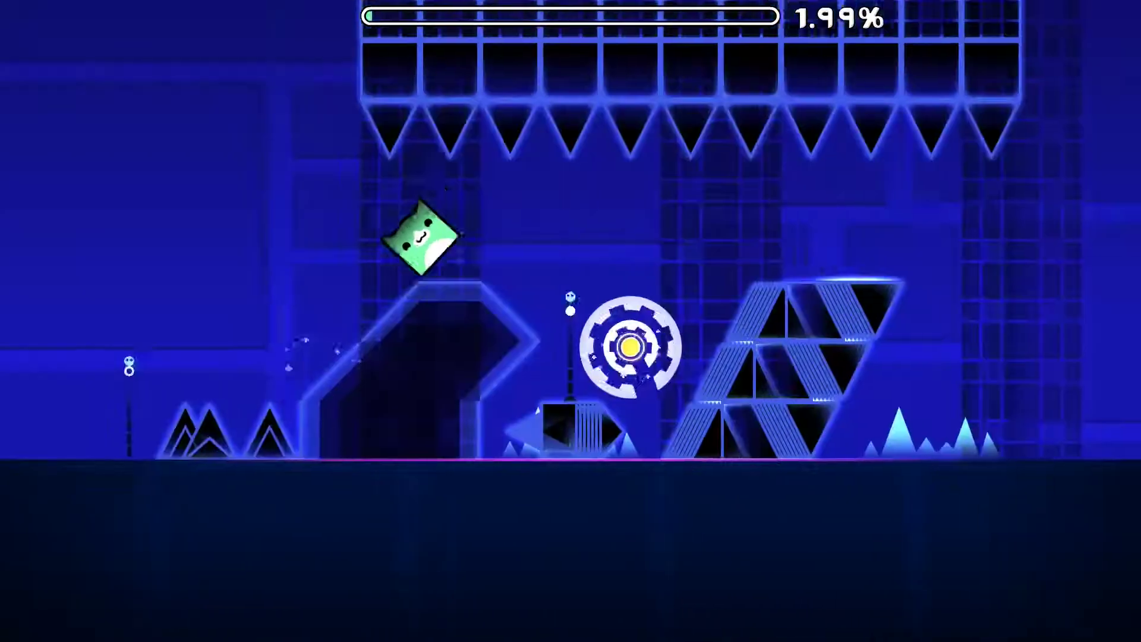
click(570, 357)
click(571, 356)
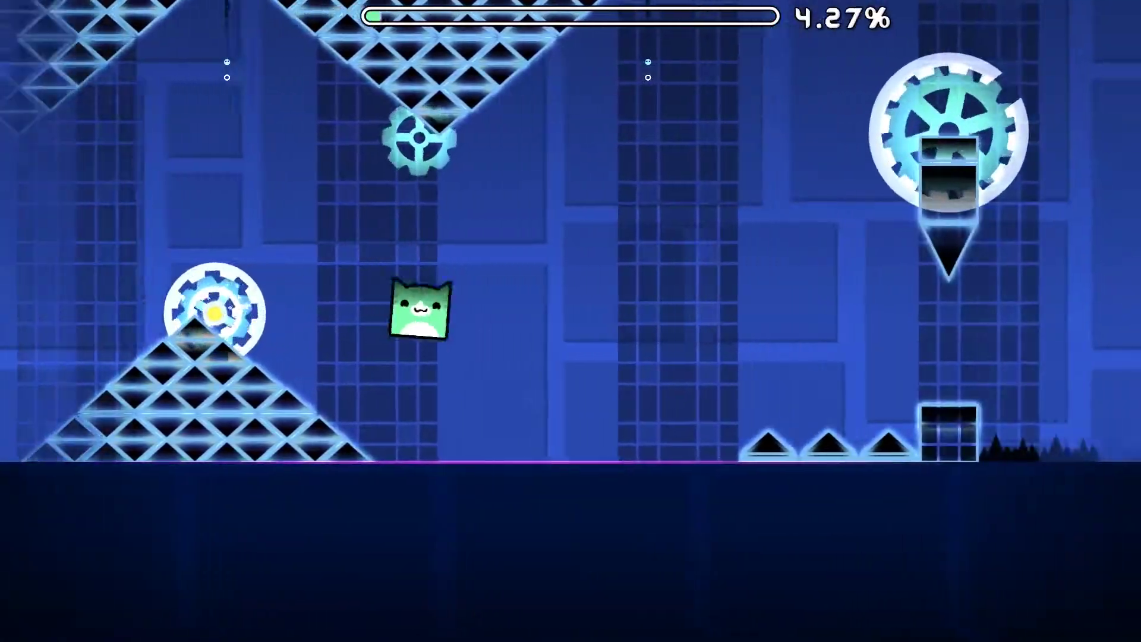
click(570, 357)
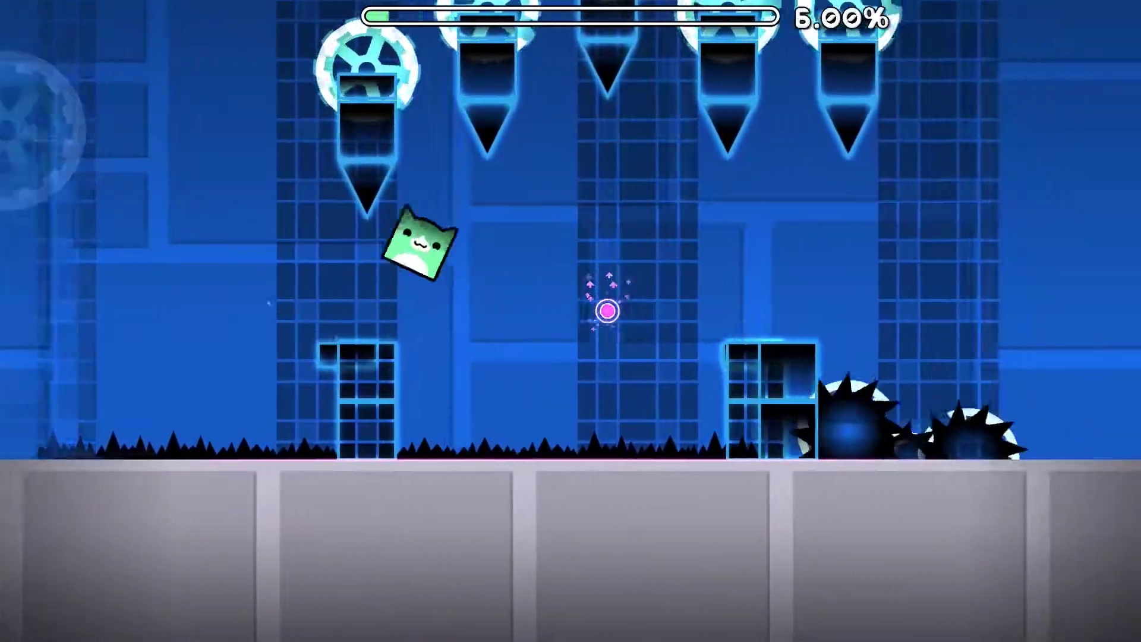
click(570, 357)
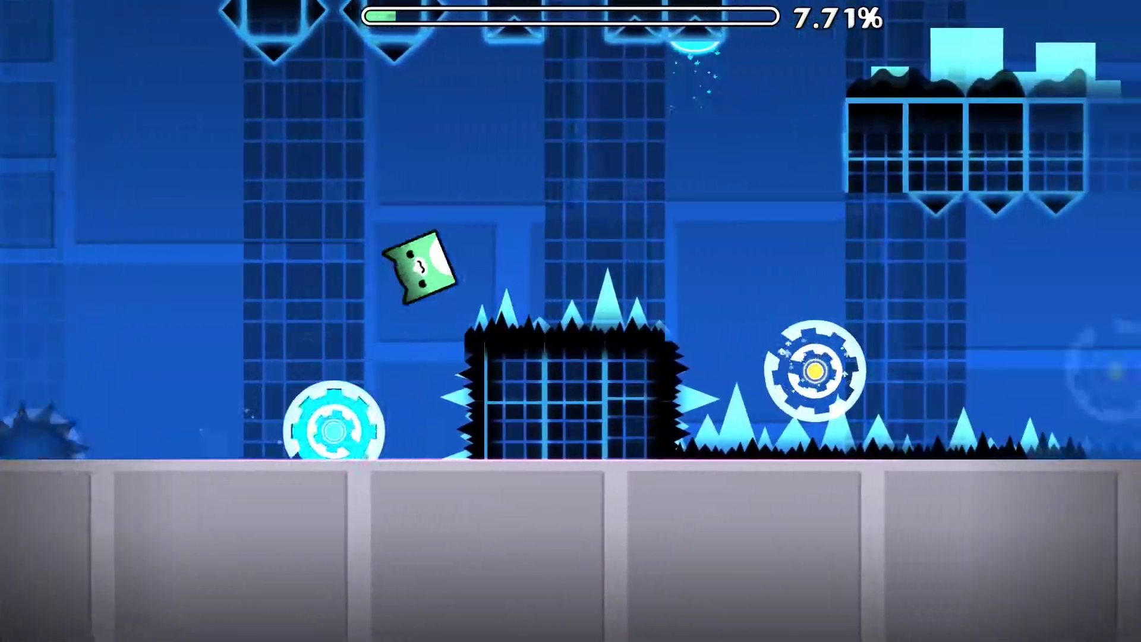
click(571, 357)
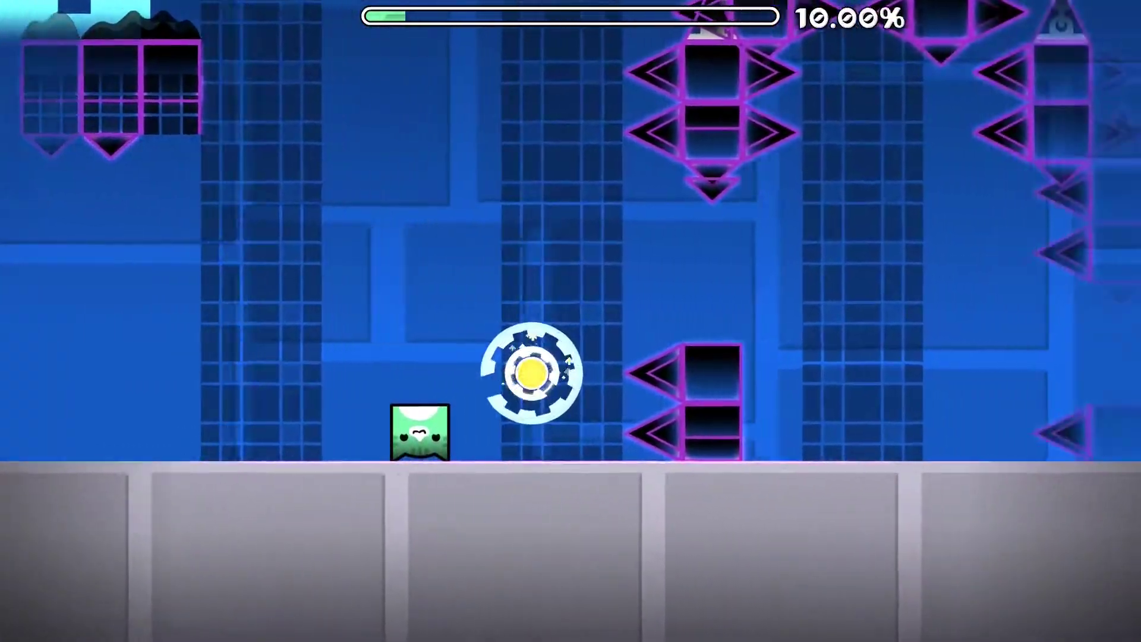
click(570, 356)
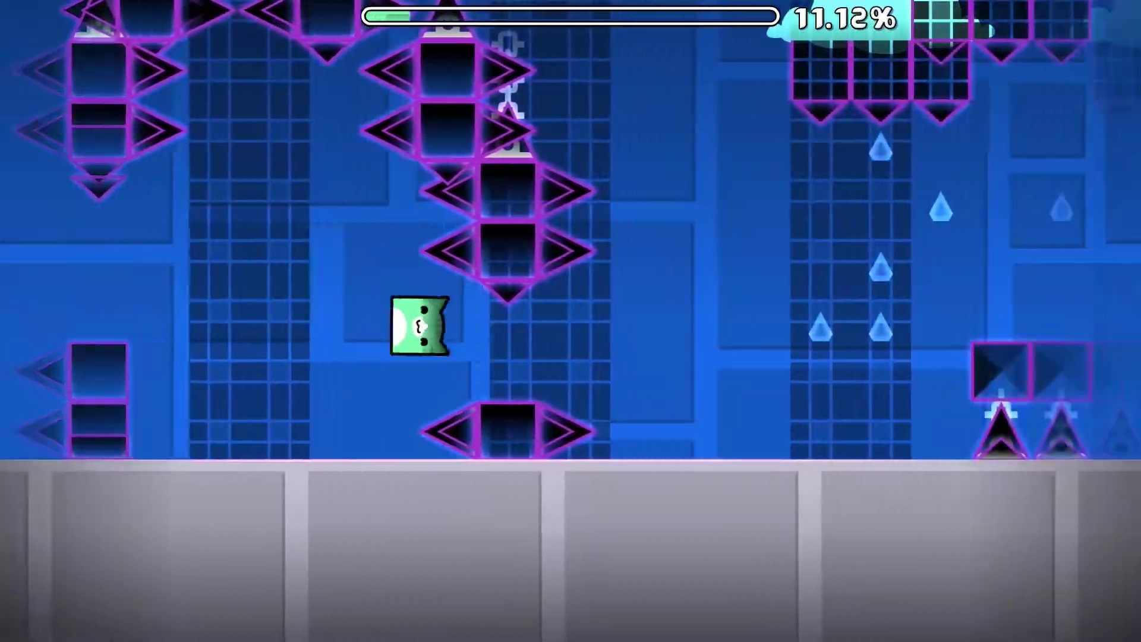
click(571, 356)
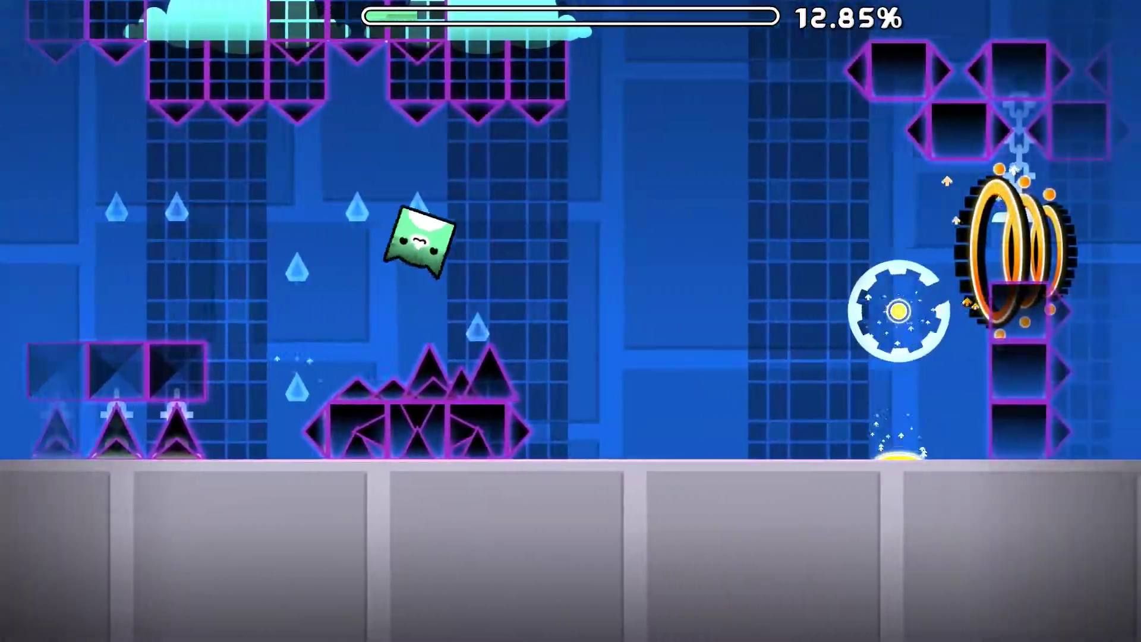
click(571, 356)
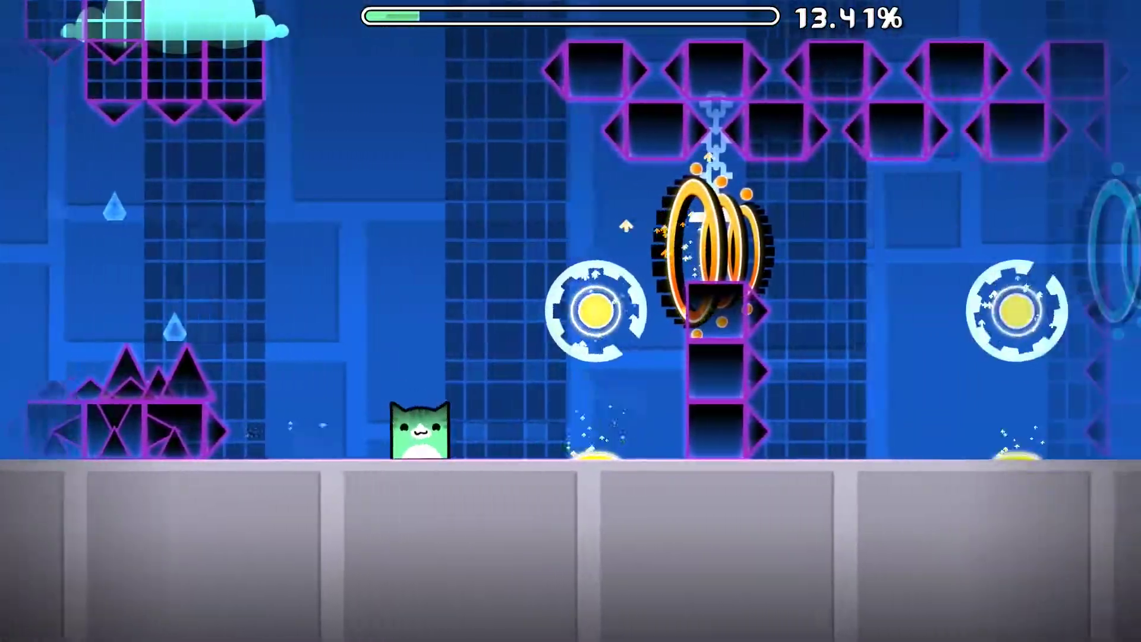
click(570, 357)
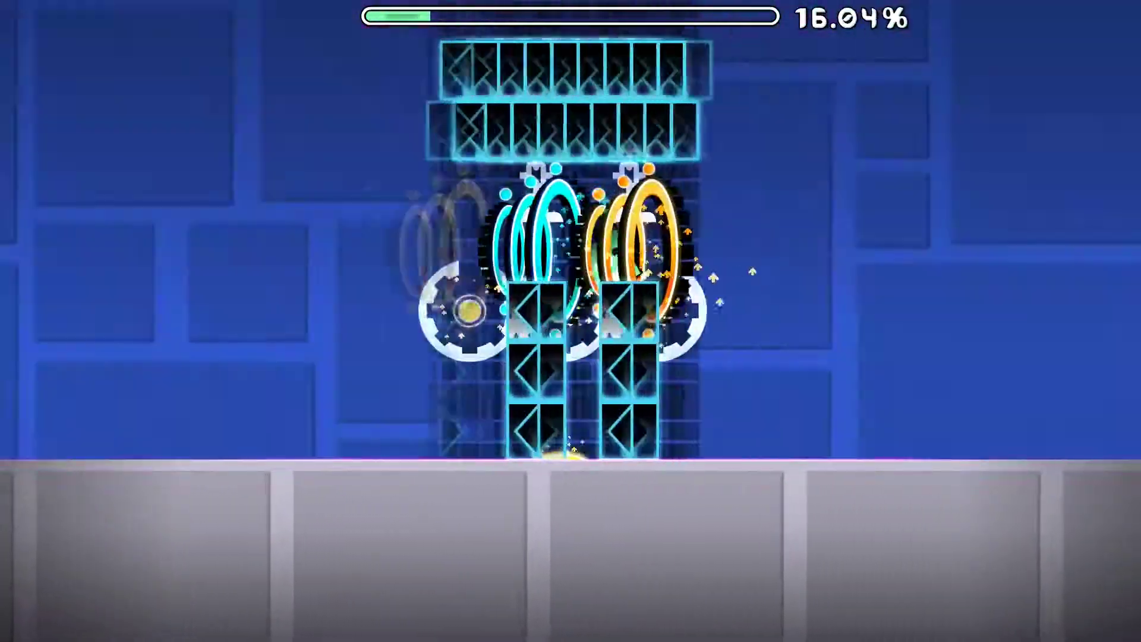
click(571, 357)
click(571, 356)
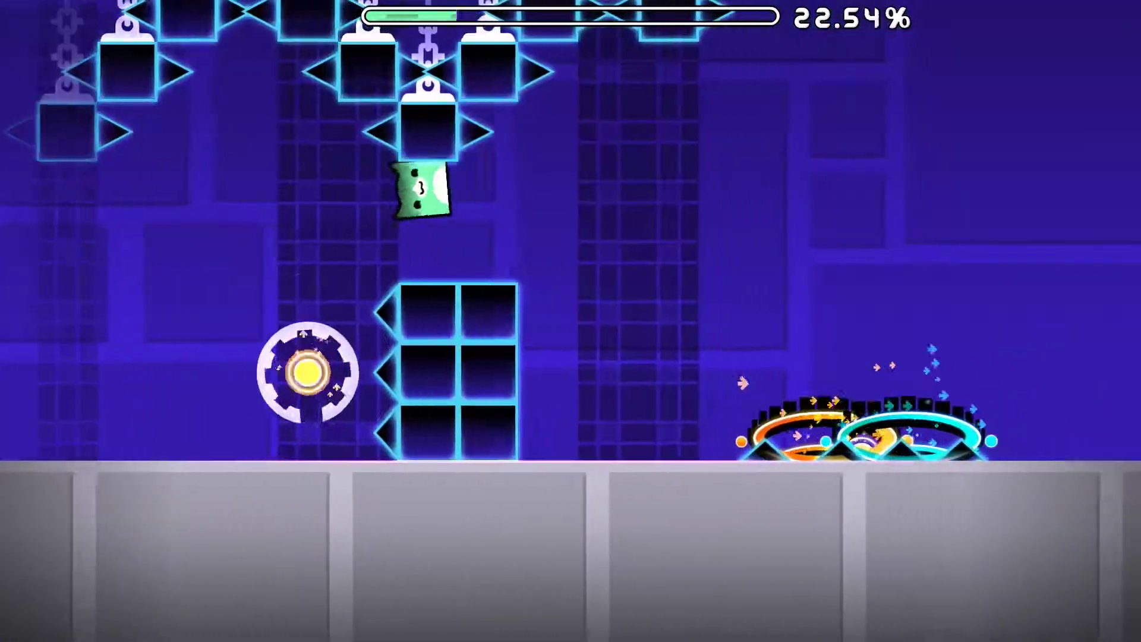
click(571, 357)
click(570, 357)
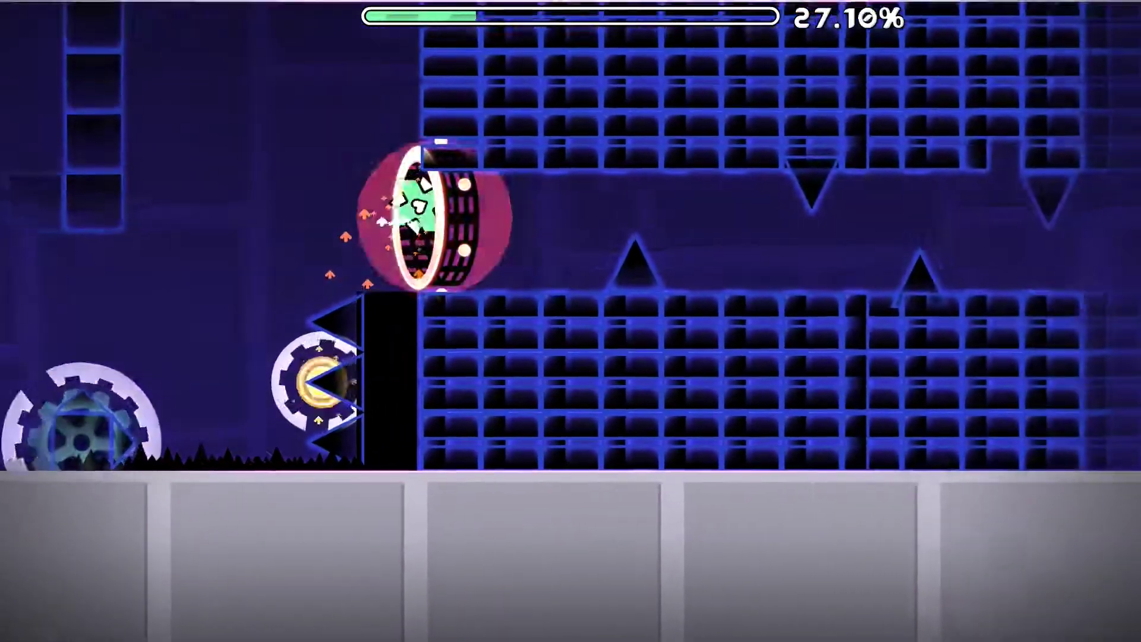